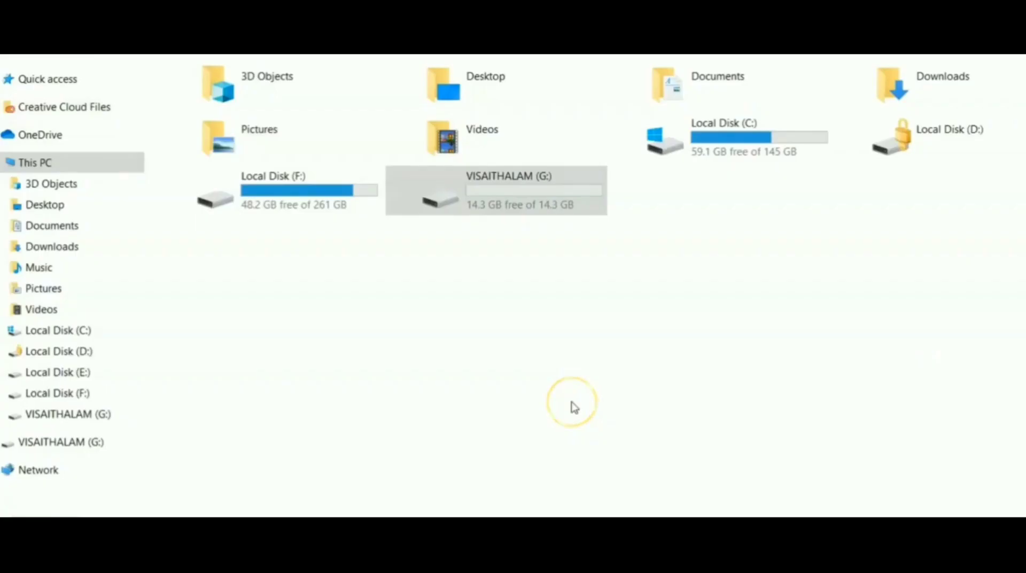
Step: Quick-format the VISAITHALAM (G:) drive with the FAT32 file system and 8192-byte allocation units
click(442, 207)
right_click(439, 202)
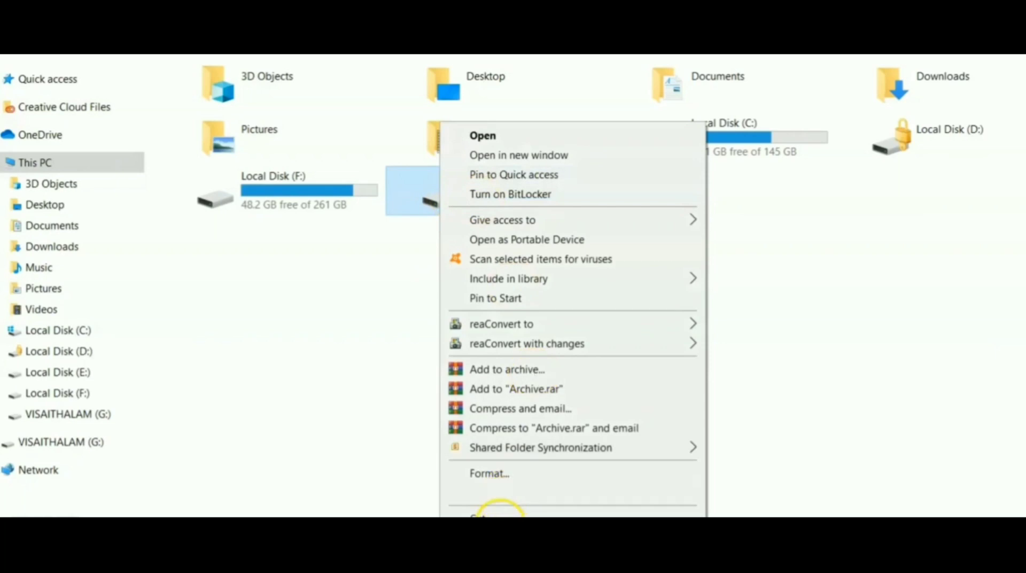
click(487, 473)
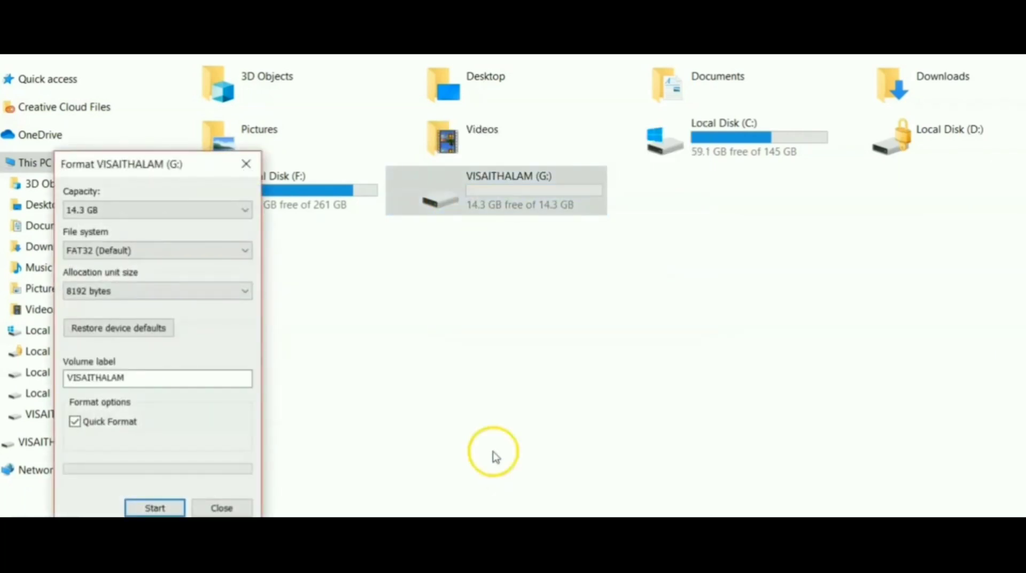
click(152, 509)
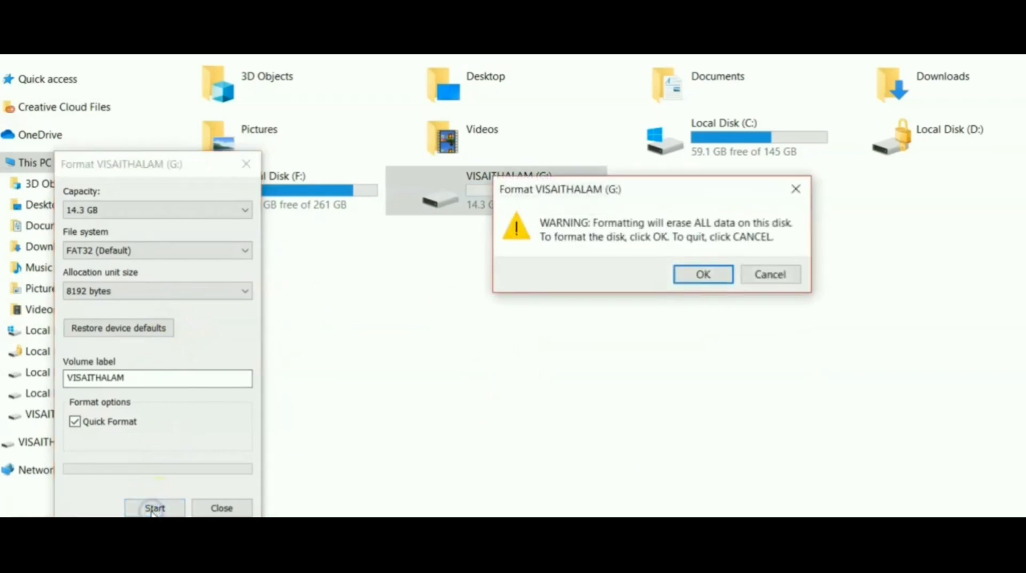
click(697, 273)
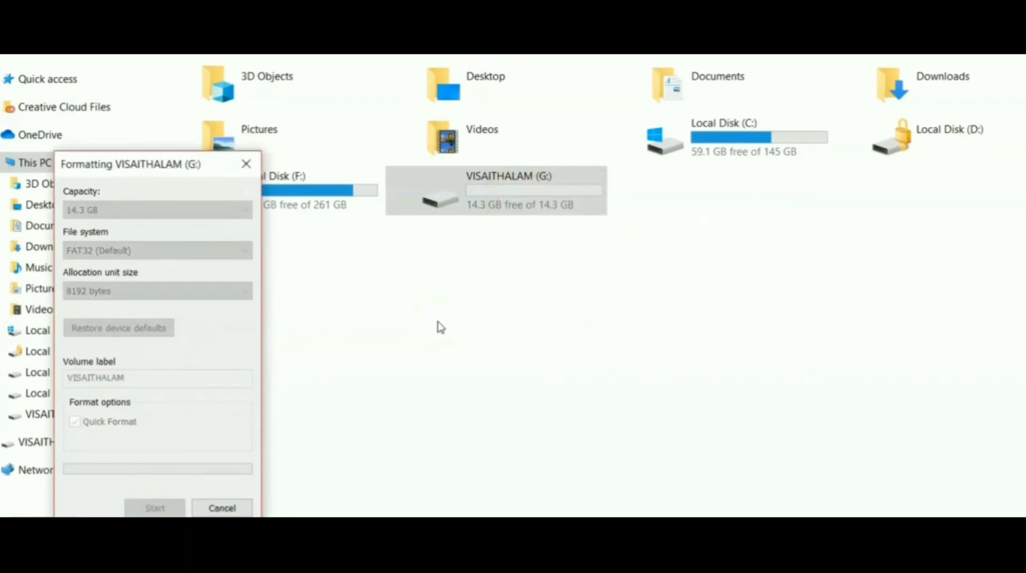
click(438, 332)
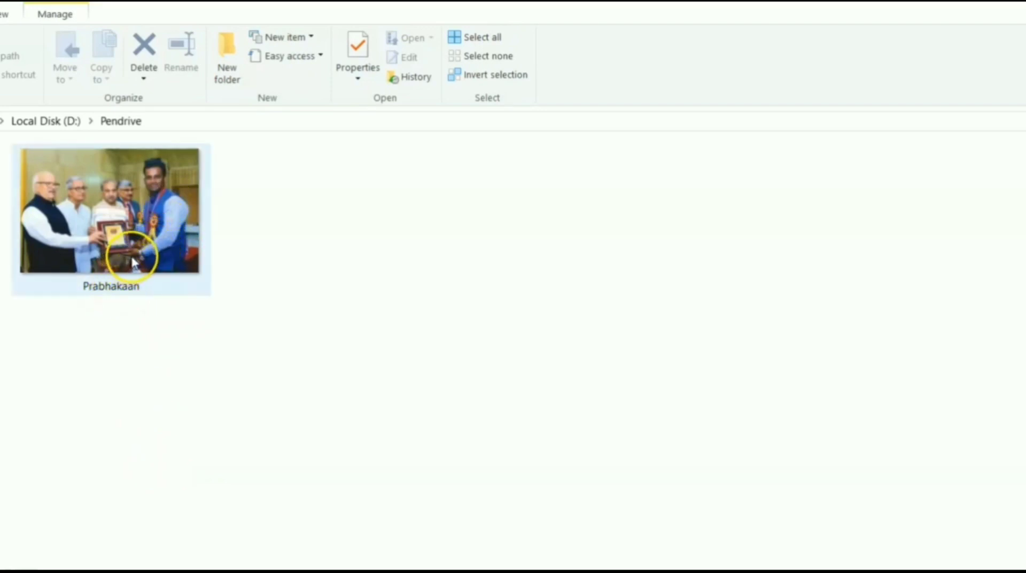
Step: Open the award ceremony photo from the Pendrive folder on Local Disk (D:) in Paint
right_click(144, 219)
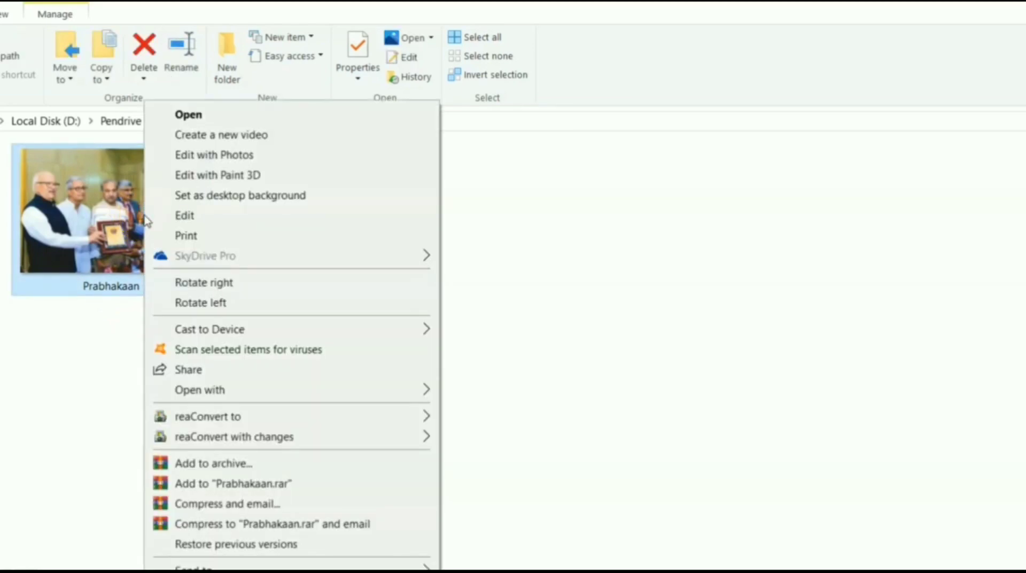
mouse_move(419, 395)
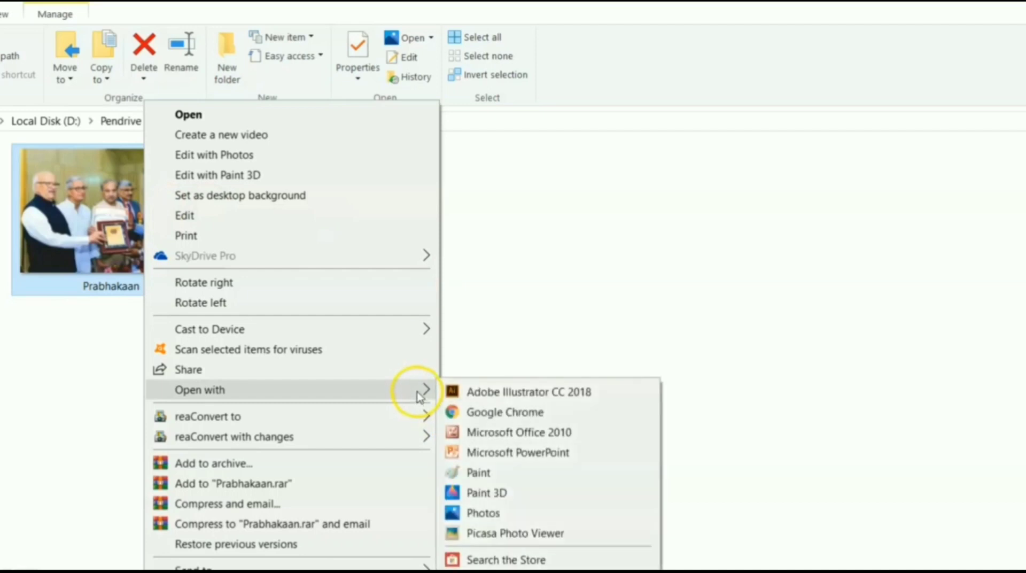
click(477, 473)
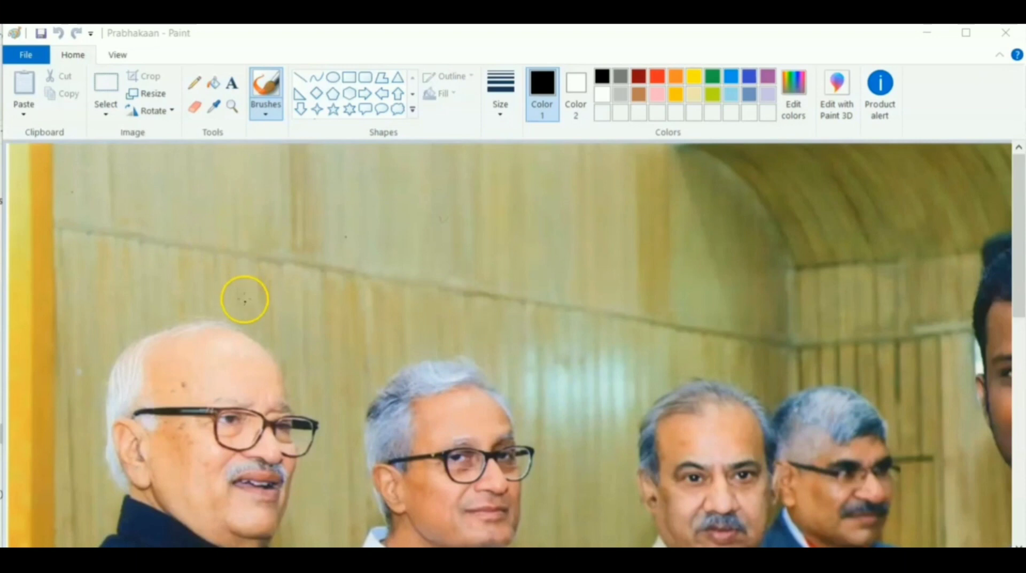
Step: Crop the photo with a rectangular selection around the head and shoulders of the man in the blue vest
click(117, 57)
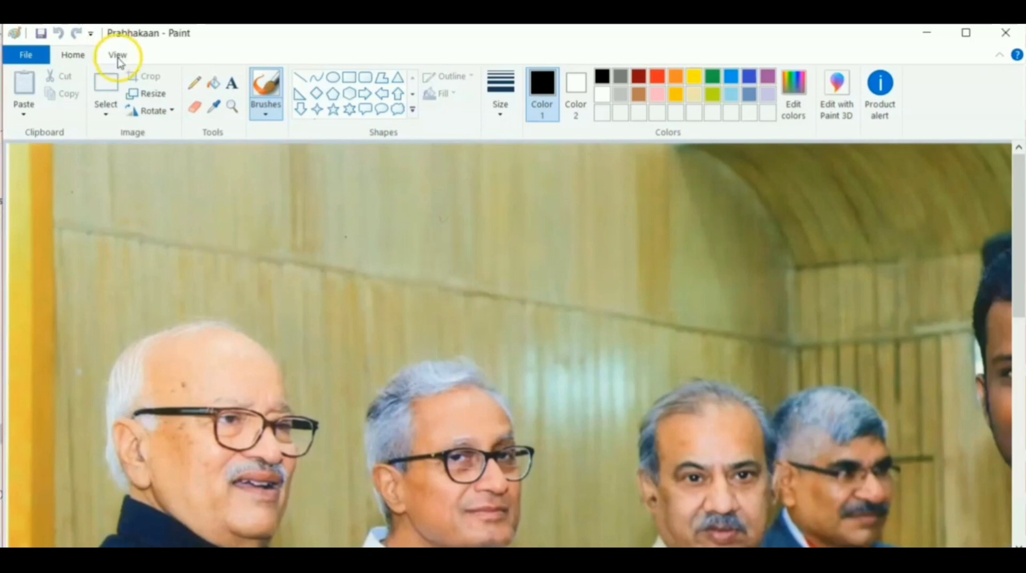
click(118, 55)
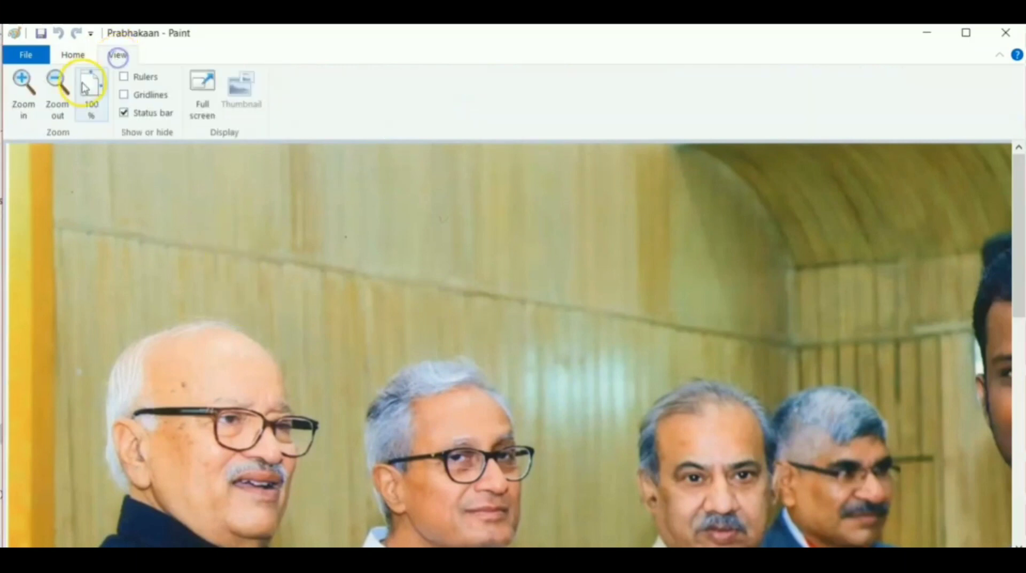
click(63, 89)
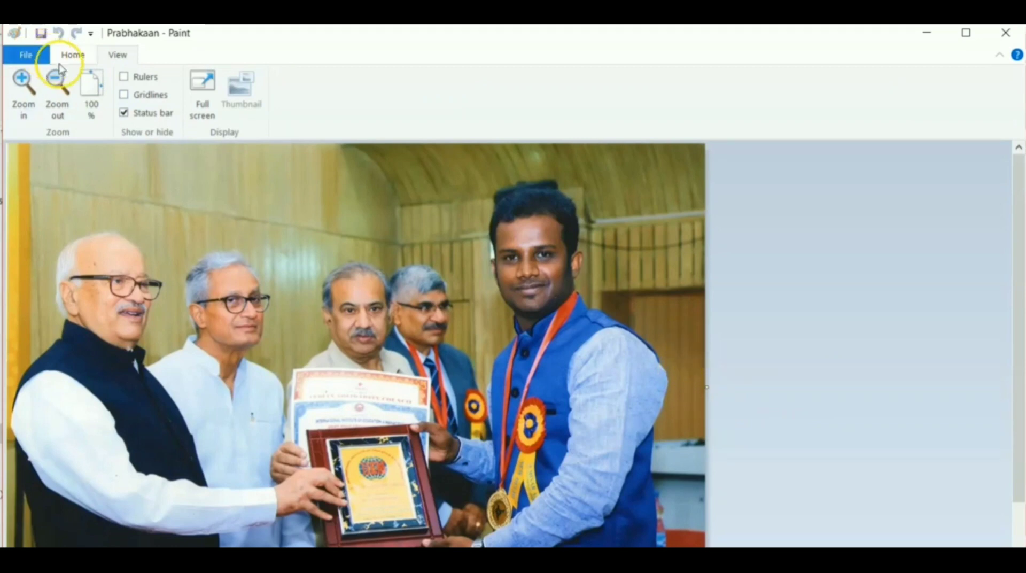
click(75, 55)
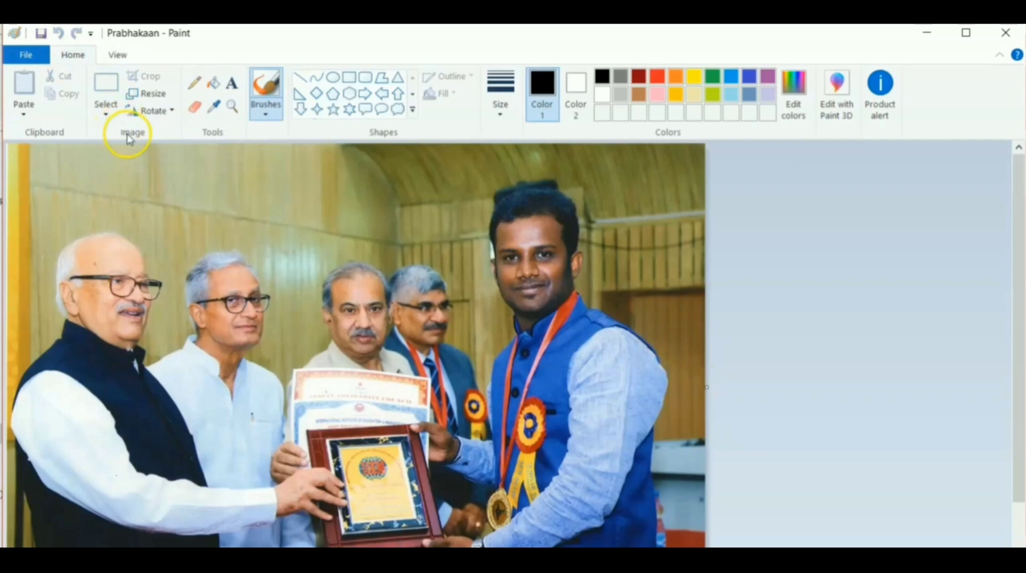
click(105, 114)
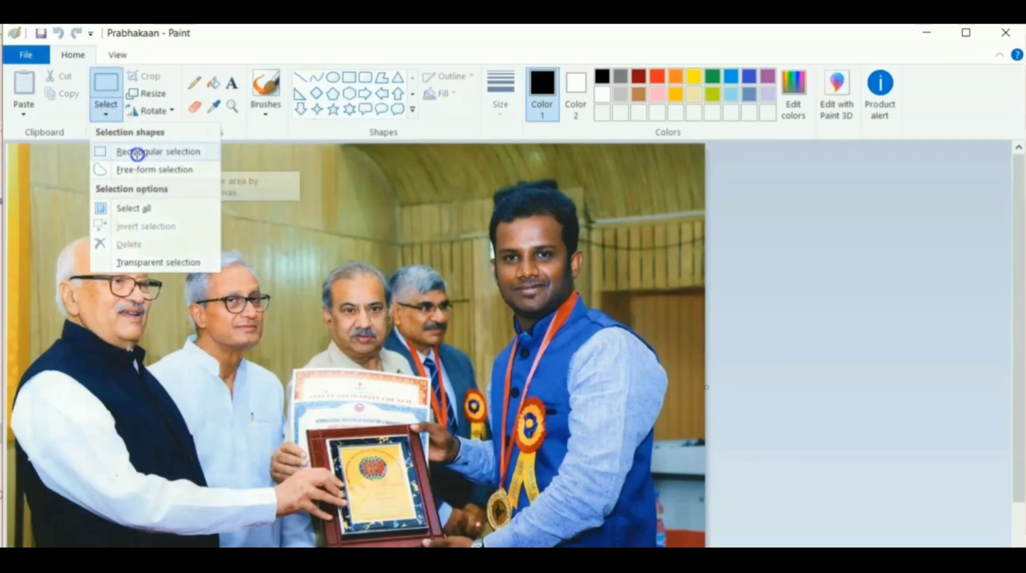
click(138, 152)
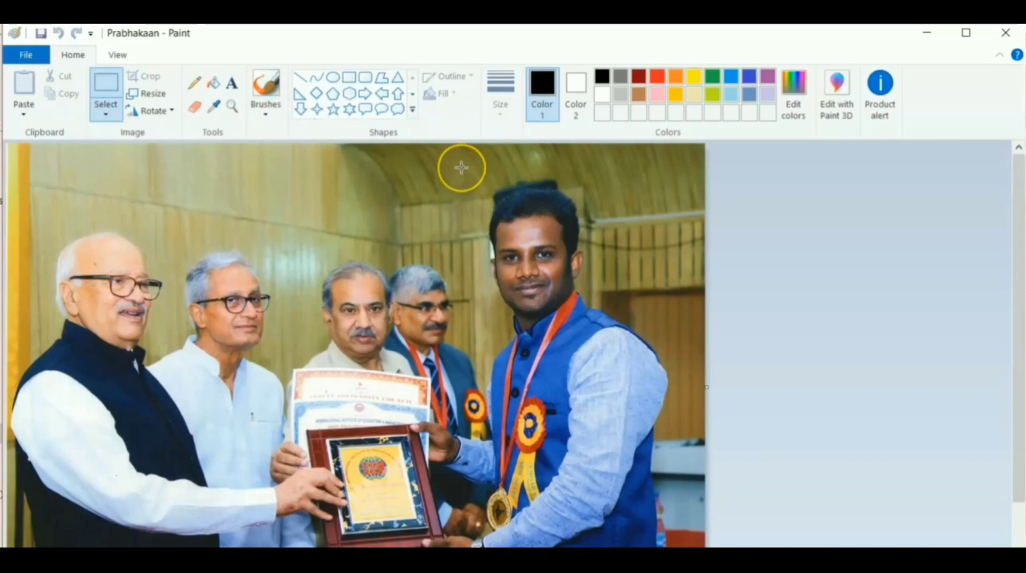
drag(537, 255, 650, 362)
click(569, 303)
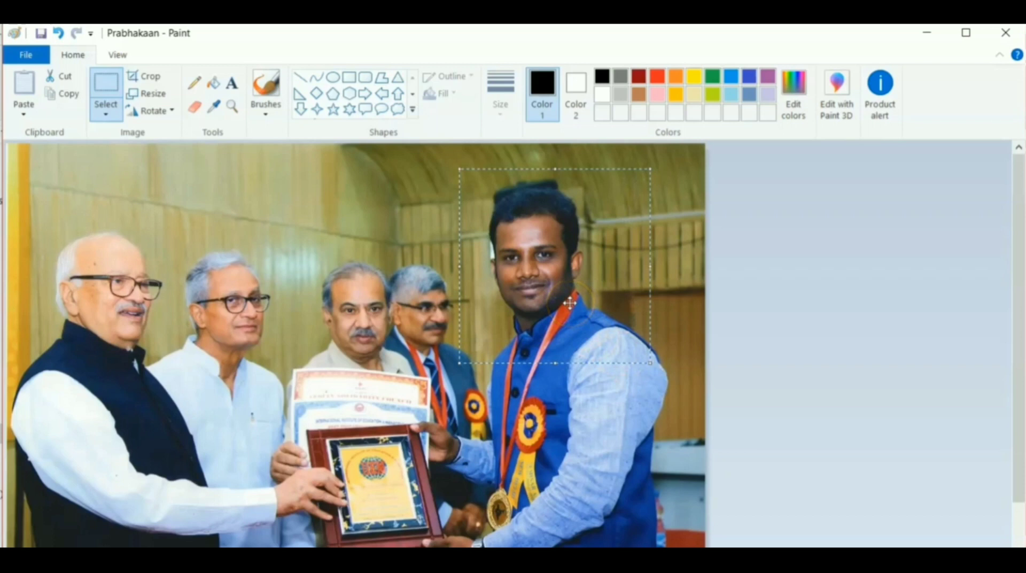
click(149, 79)
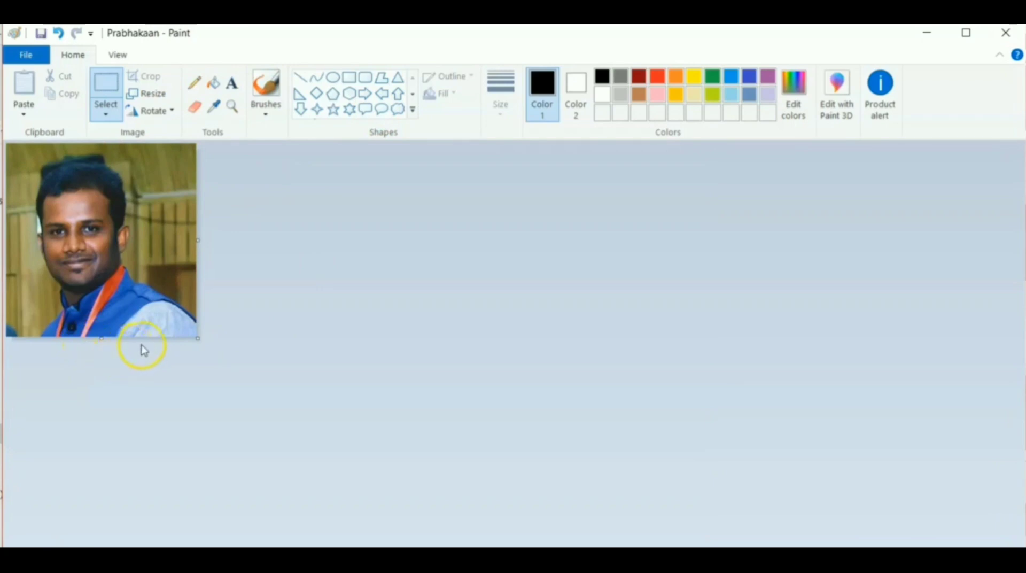
Step: Save the cropped picture to the VISAITHALAM (G:) drive as 123 in 256 Color Bitmap format
click(25, 55)
click(68, 188)
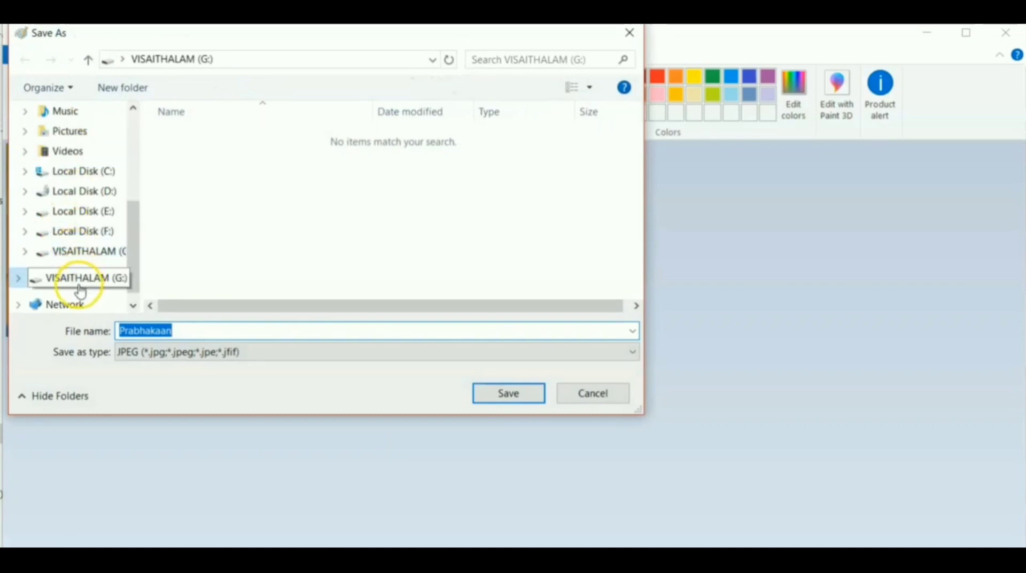
click(72, 281)
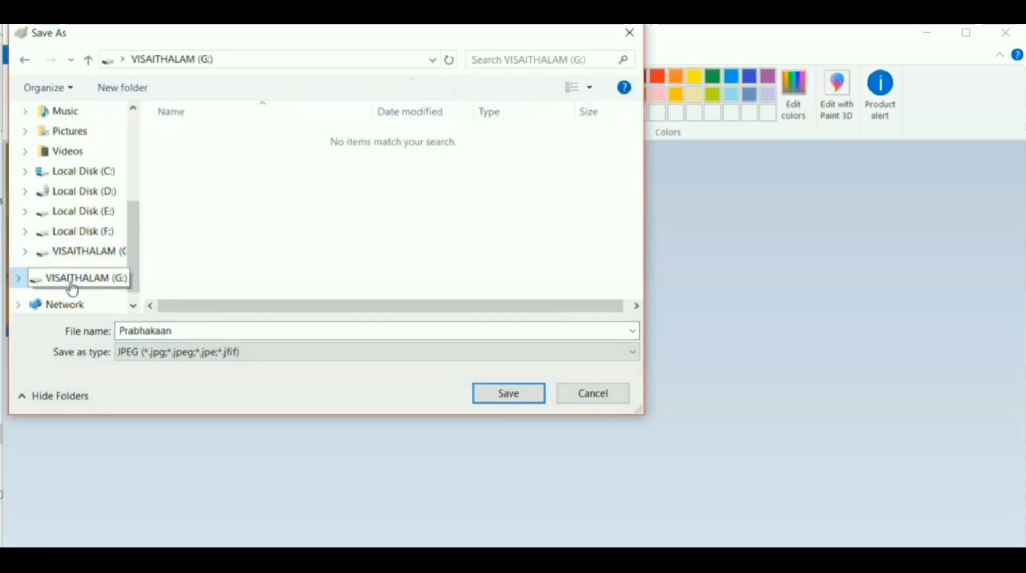
double_click(184, 330)
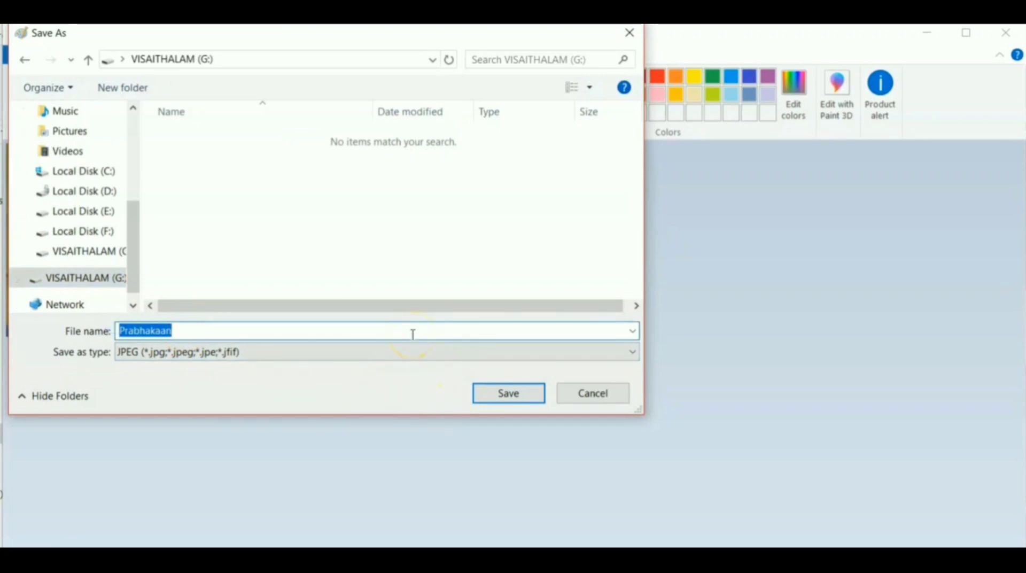
text(123)
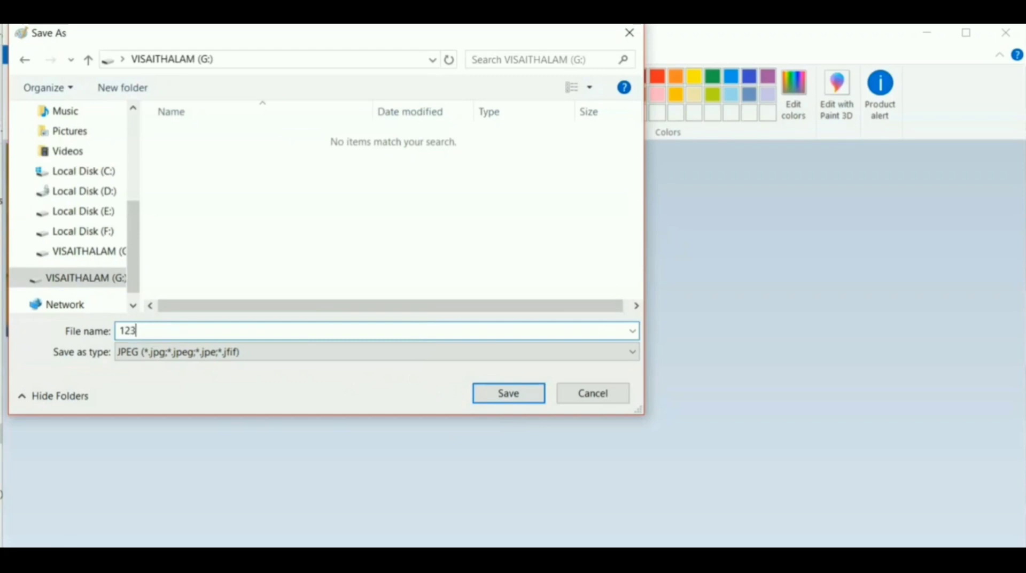
click(159, 353)
click(171, 395)
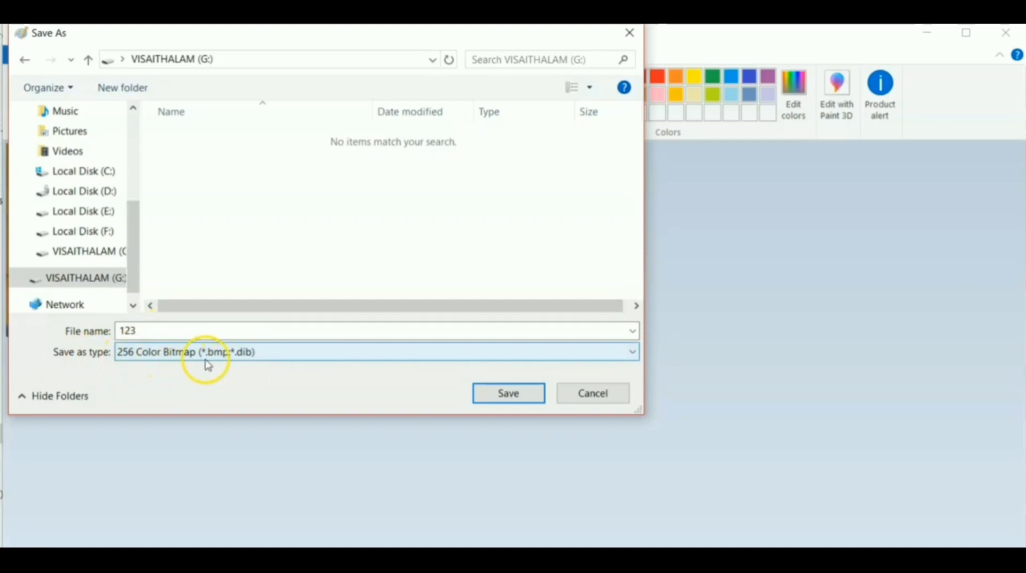
click(522, 401)
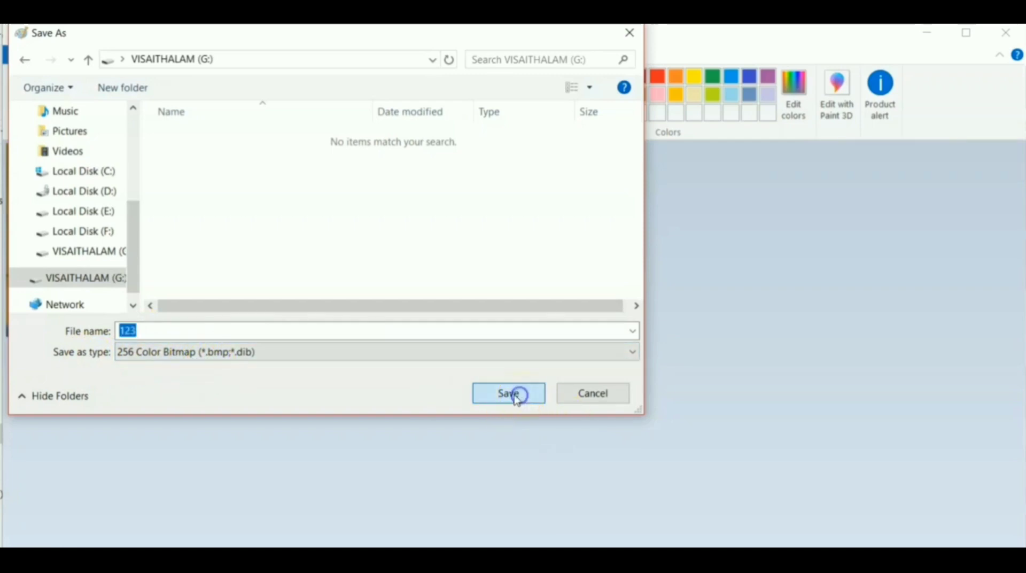
click(566, 359)
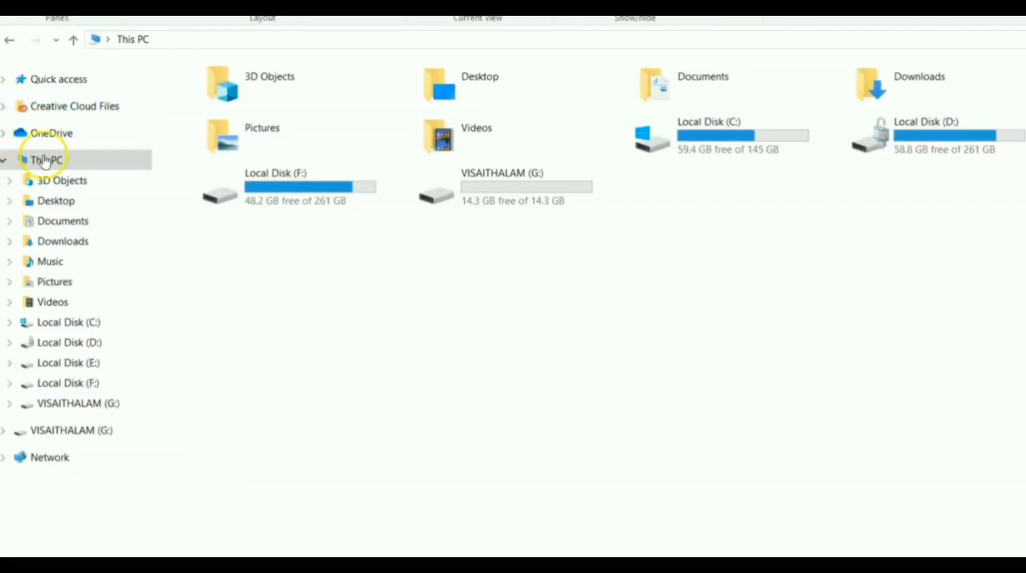
Step: Switch to File Explorer, open the VISAITHALAM (G:) drive, and launch Notepad
click(44, 163)
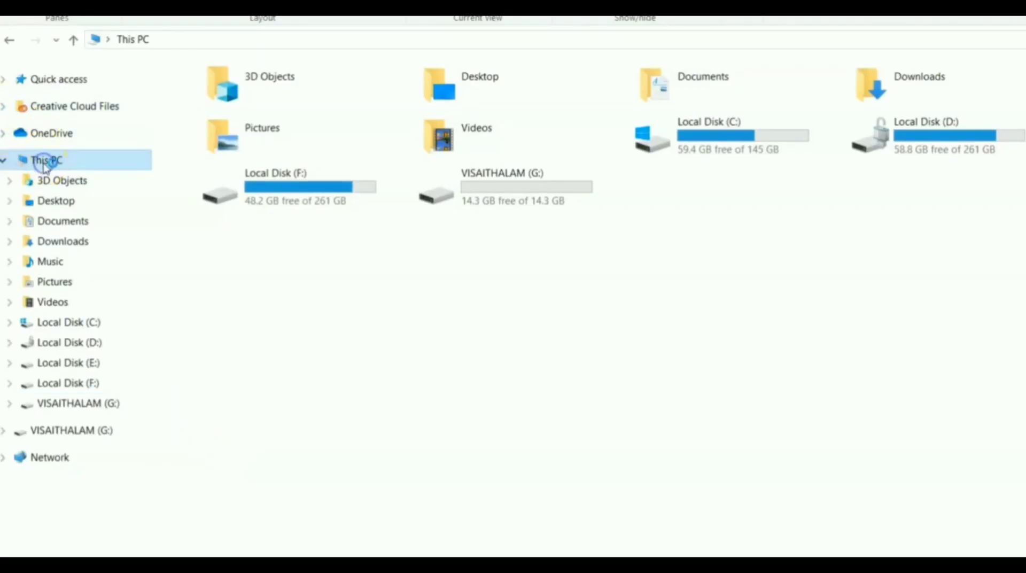
double_click(468, 200)
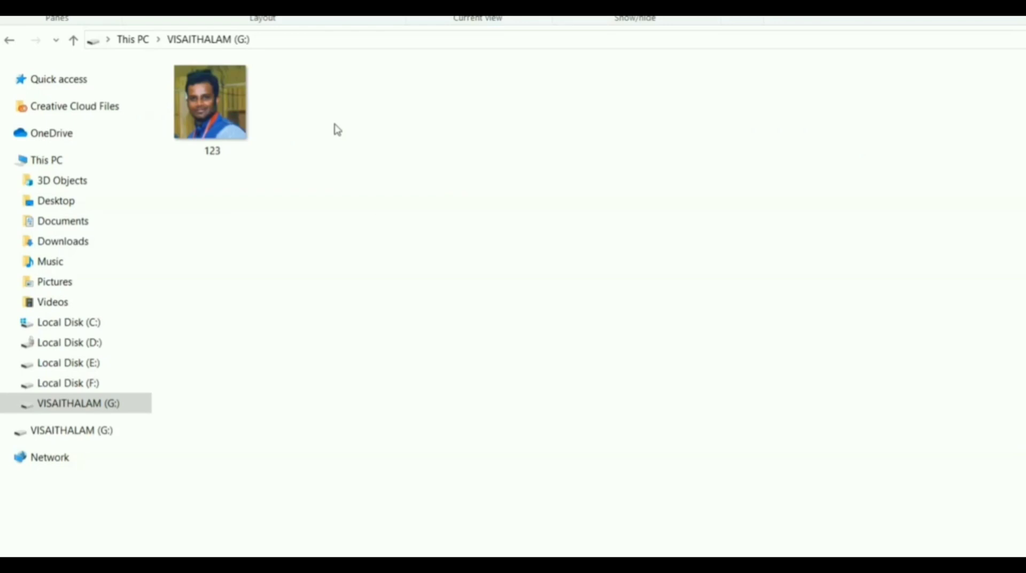
key(super+r)
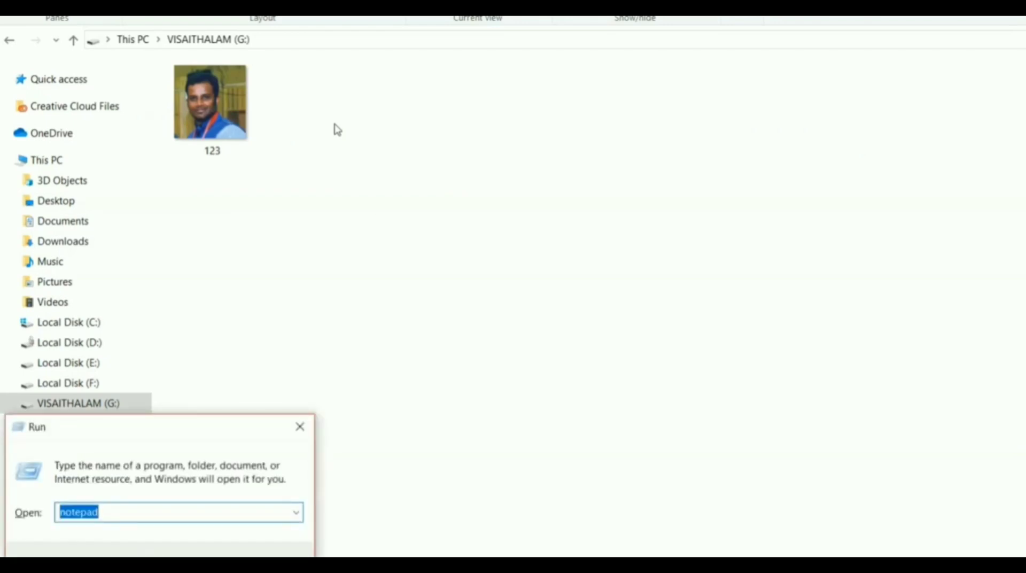
key(Return)
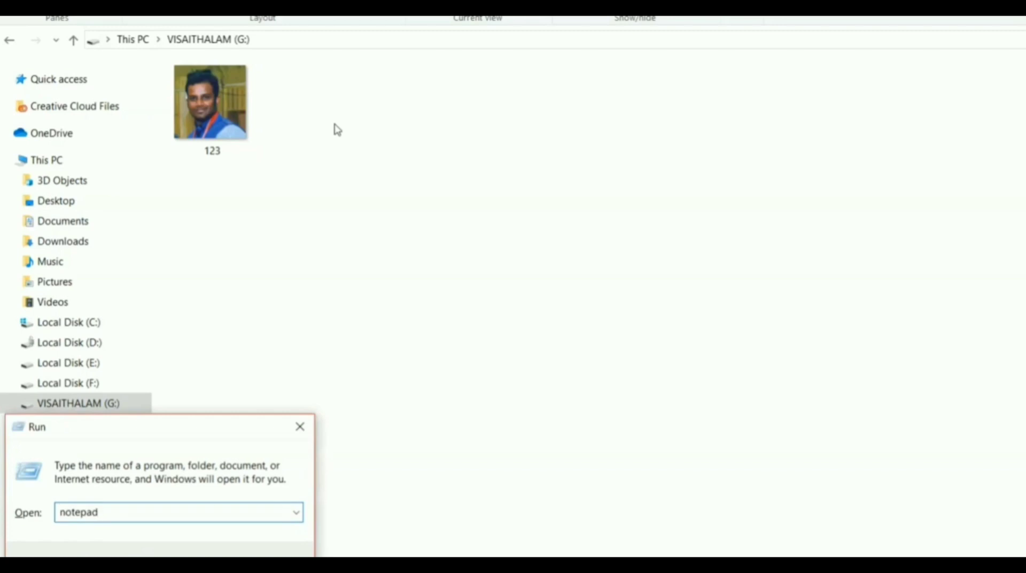
key(Return)
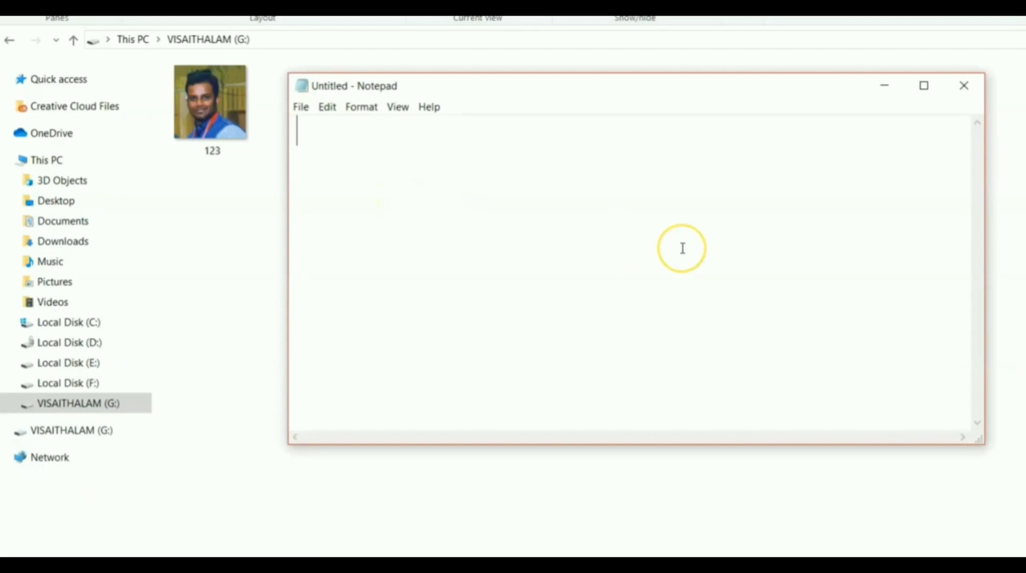
Step: Enter the "[autorun" header in the blank document and save it on VISAITHALAM (G:) under the name autorun
text([)
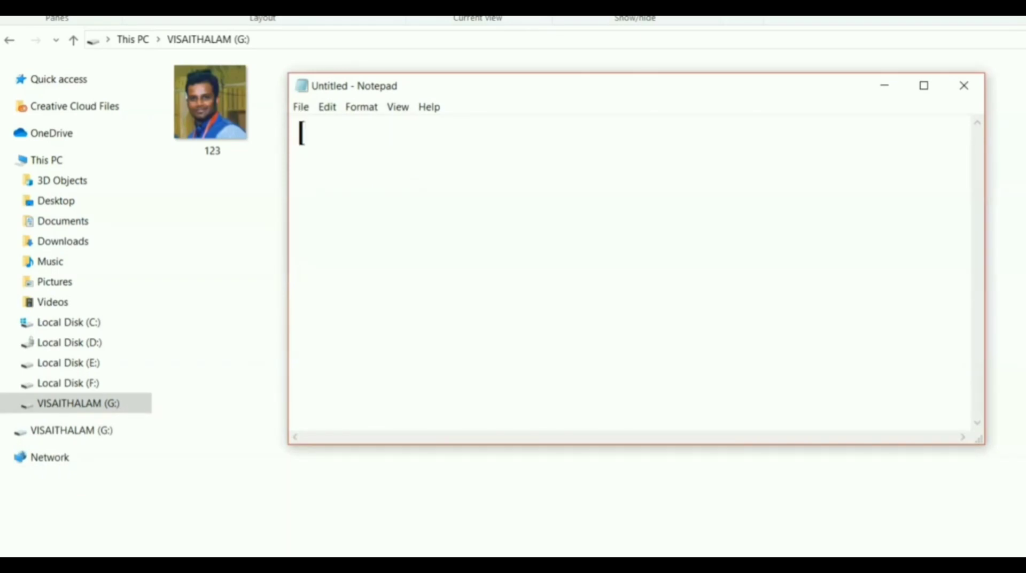
text(autorun)
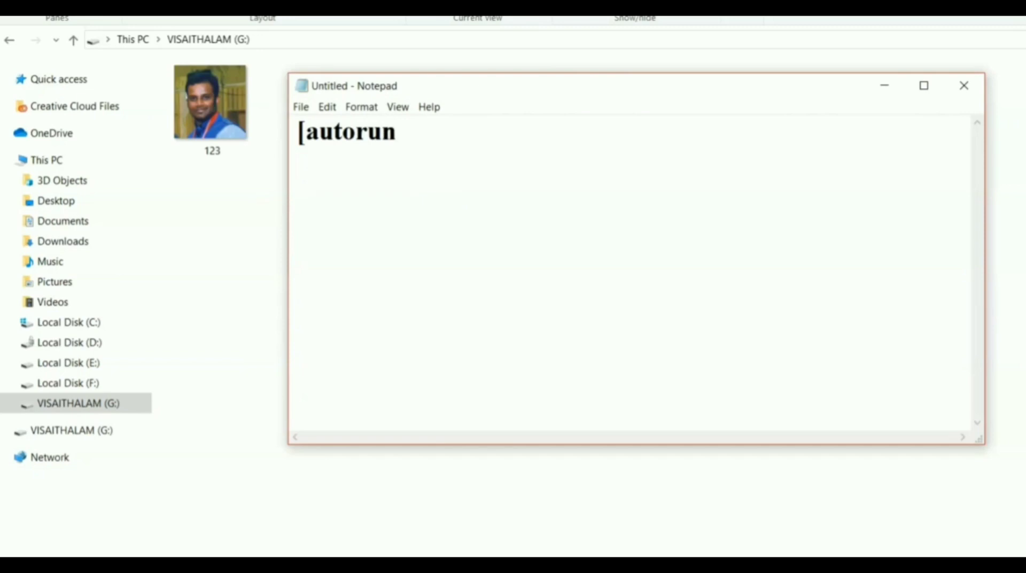
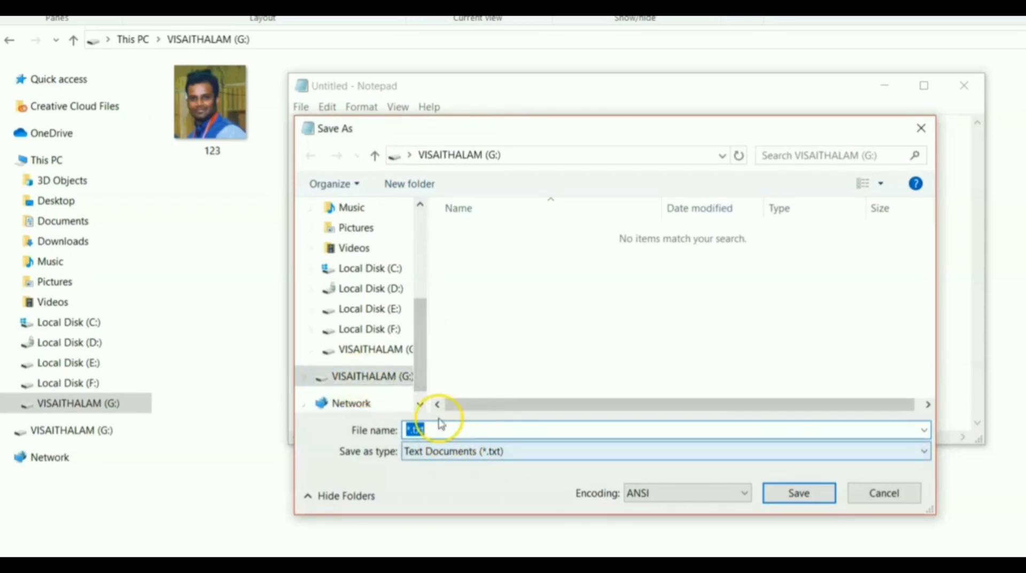
text(au)
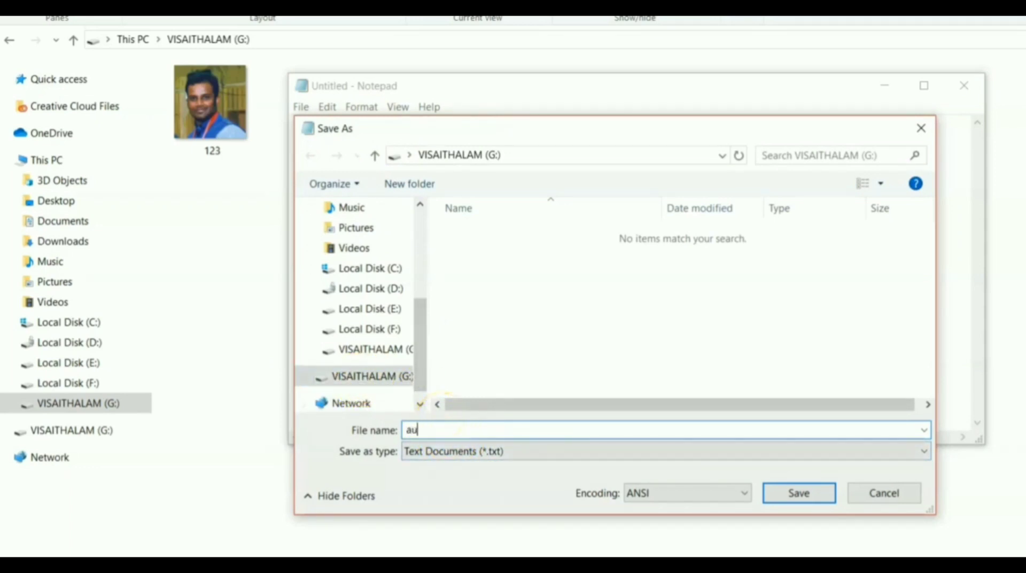
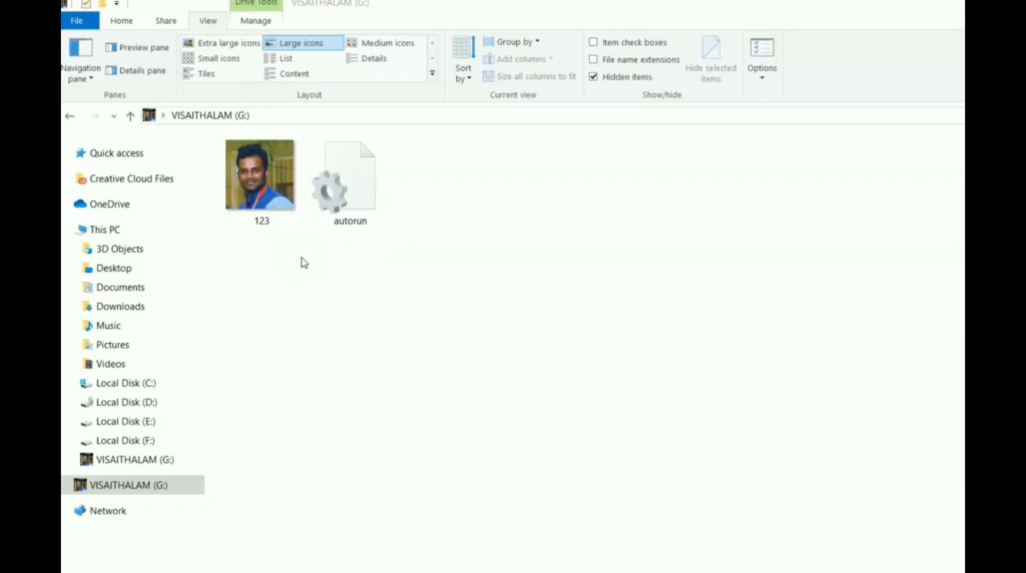
Step: Hide the 123 and autorun files on the VISAITHALAM (G:) drive
drag(226, 249, 420, 149)
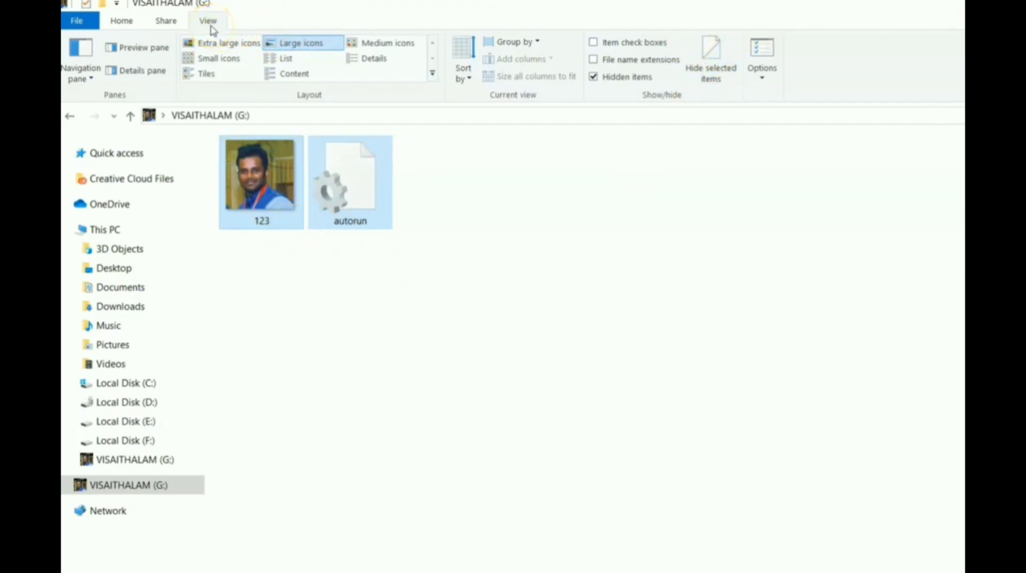
click(712, 73)
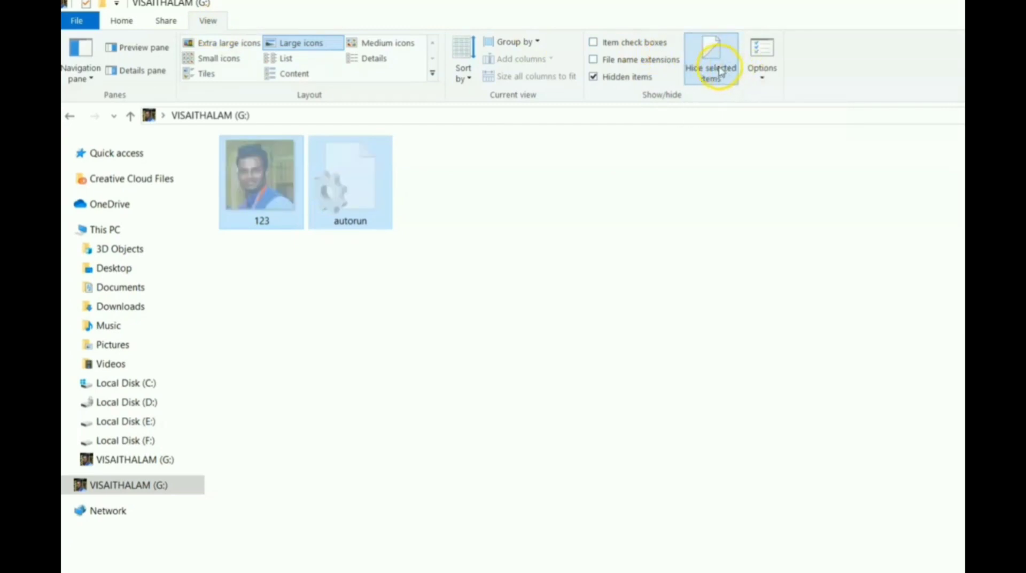
Step: Set the folder options to "Don't show hidden files, folders, or drives" and apply the change
click(769, 78)
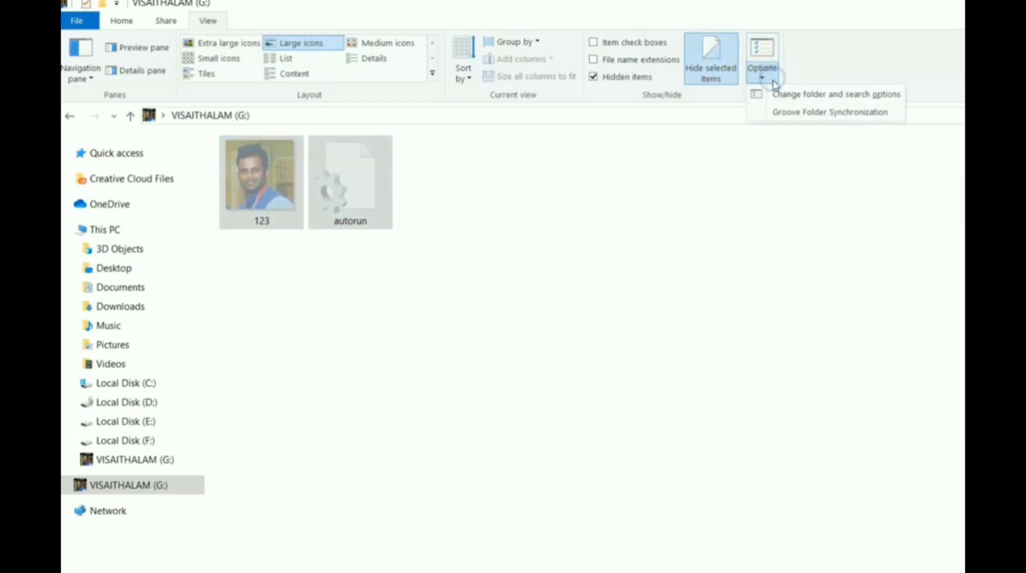
click(783, 95)
drag(212, 159, 325, 152)
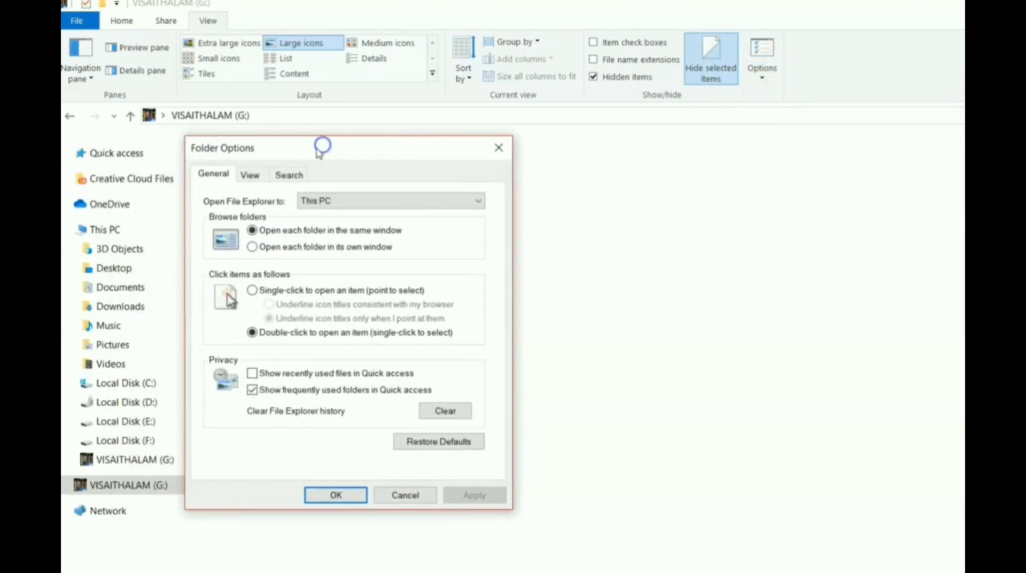
click(248, 176)
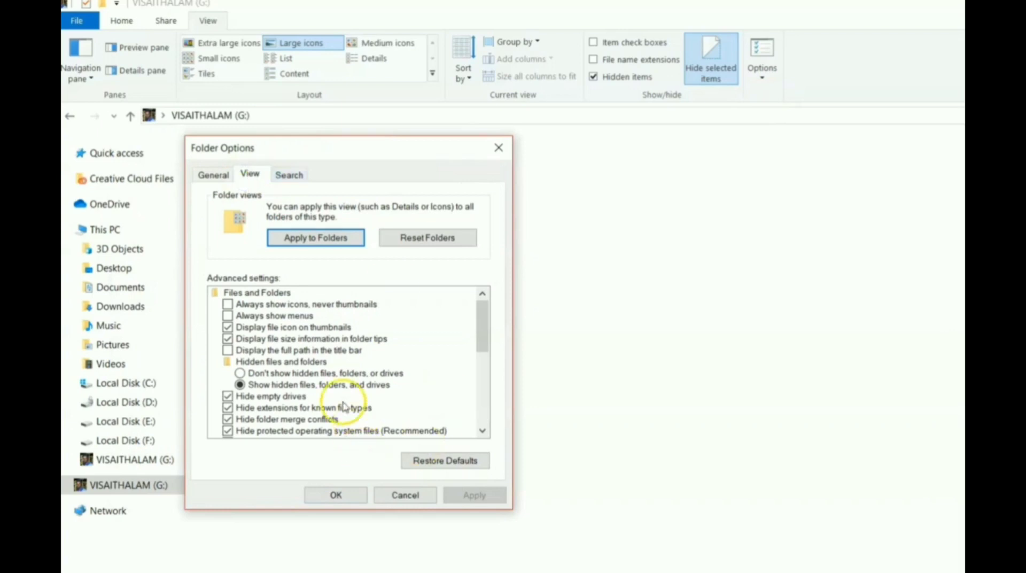
click(276, 374)
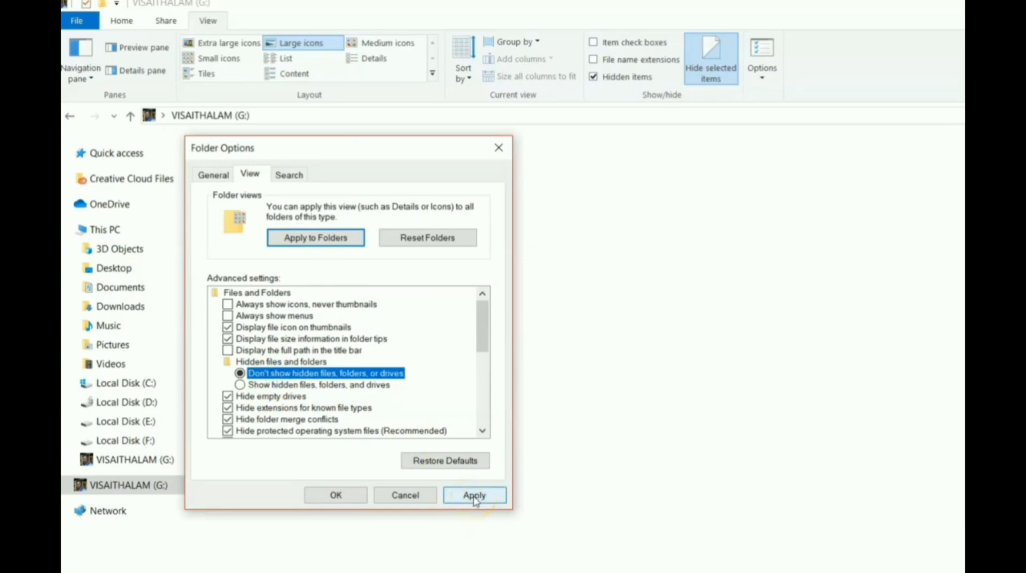
click(474, 496)
click(339, 497)
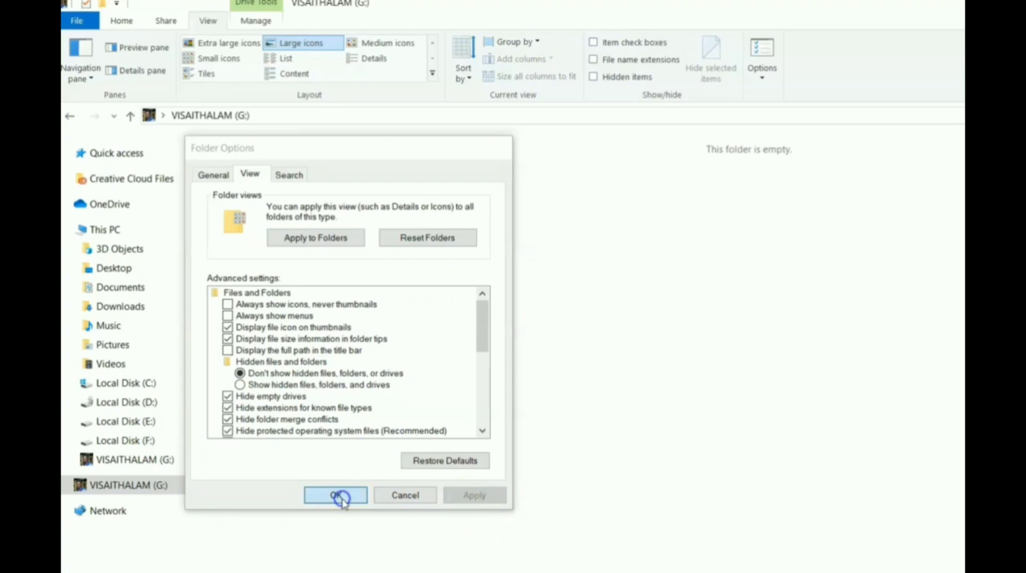